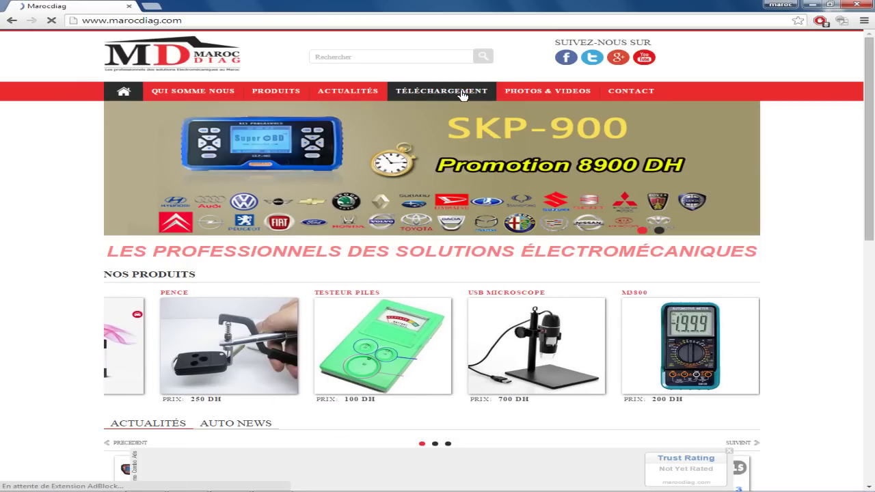
- Go to the Marocdiag TÉLÉCHARGEMENT page listing the Autocom activation and update files
left_click(462, 95)
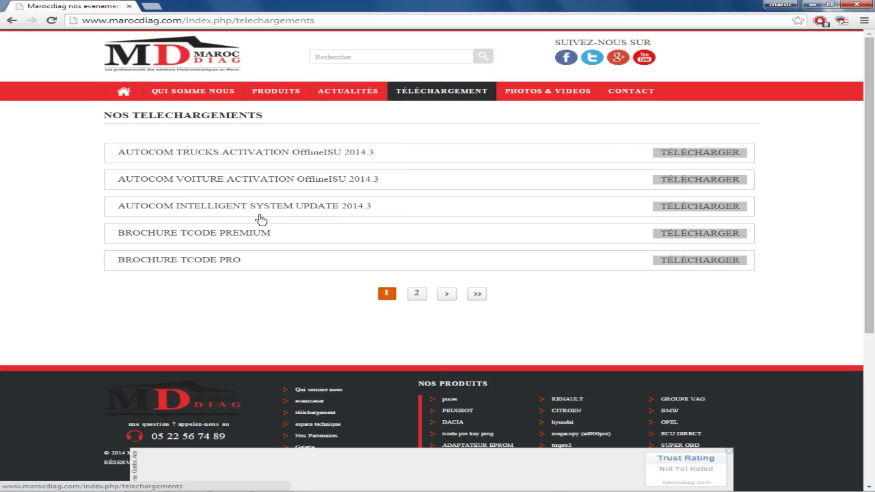
- Download the Autocom car activation OfflineISU file and the 2014.3 Intelligent System Update, then minimize the browser
left_click(282, 181)
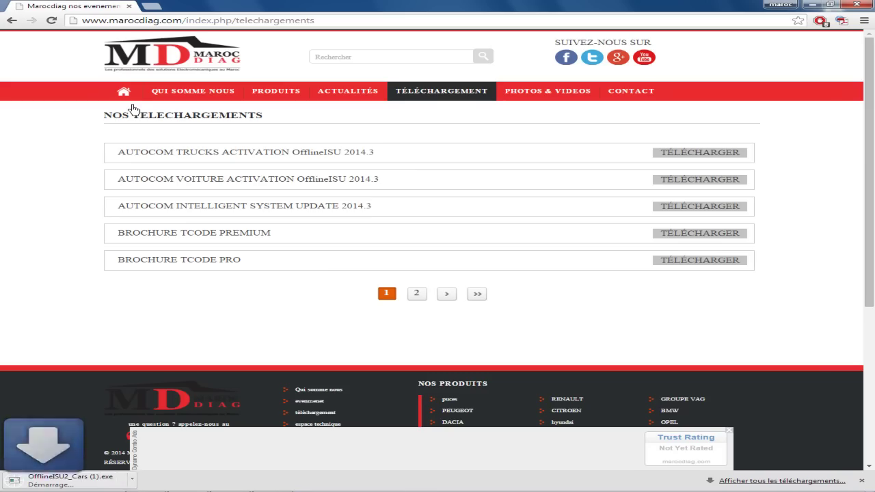
left_click(224, 210)
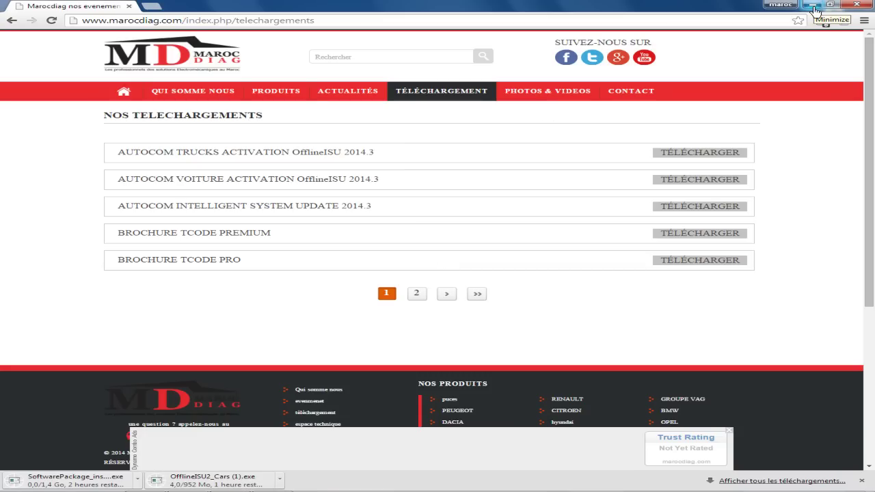
left_click(815, 10)
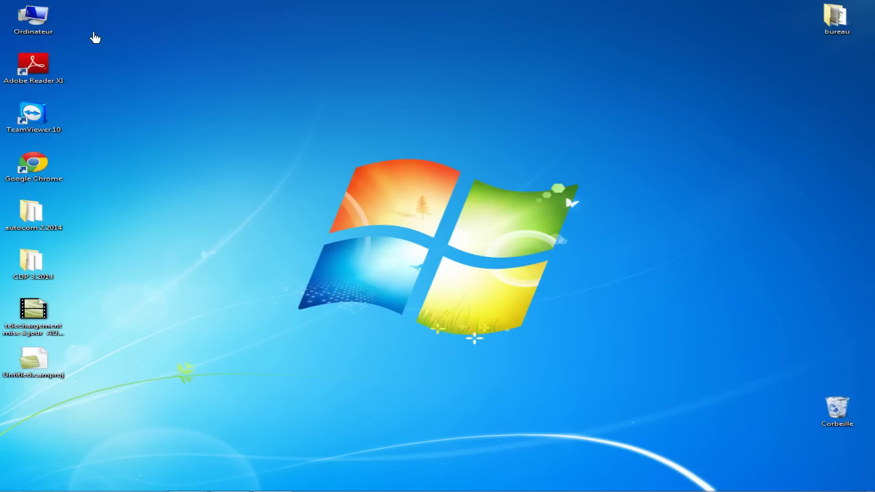
- From Ordinateur, go to Téléchargements and run SoftwarePackage_install_all_inclusive.exe
double_click(36, 32)
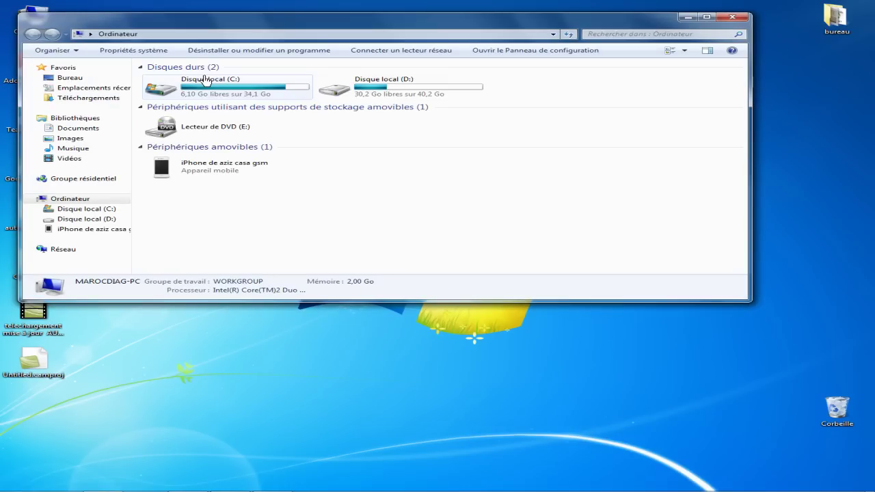
left_click(105, 98)
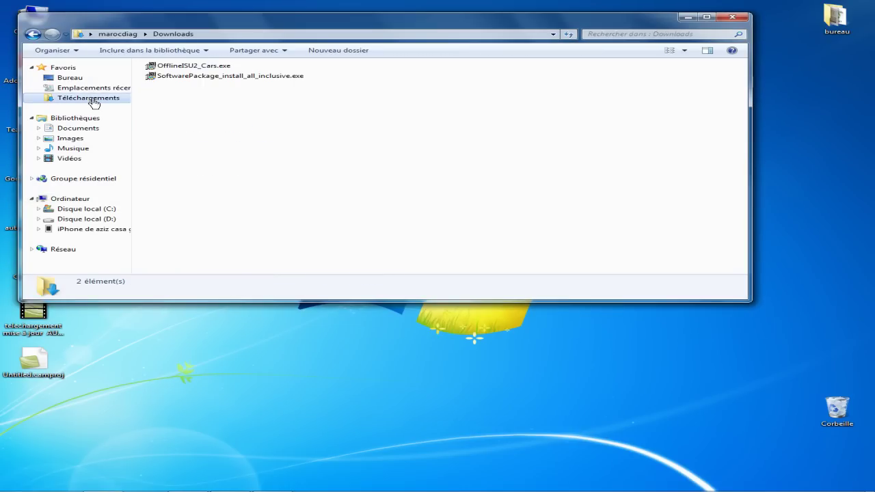
left_click(252, 80)
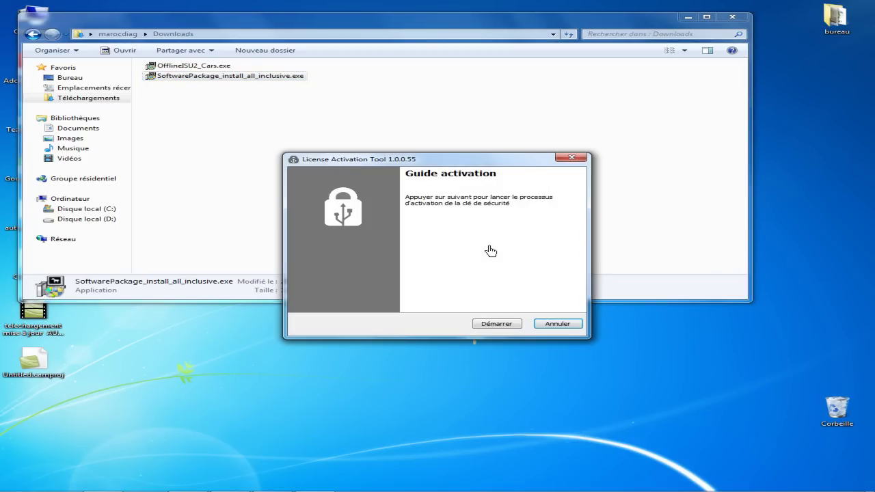
- Run the Cars and Trucks CDP+ licence activation to success and close the tool
left_click(502, 325)
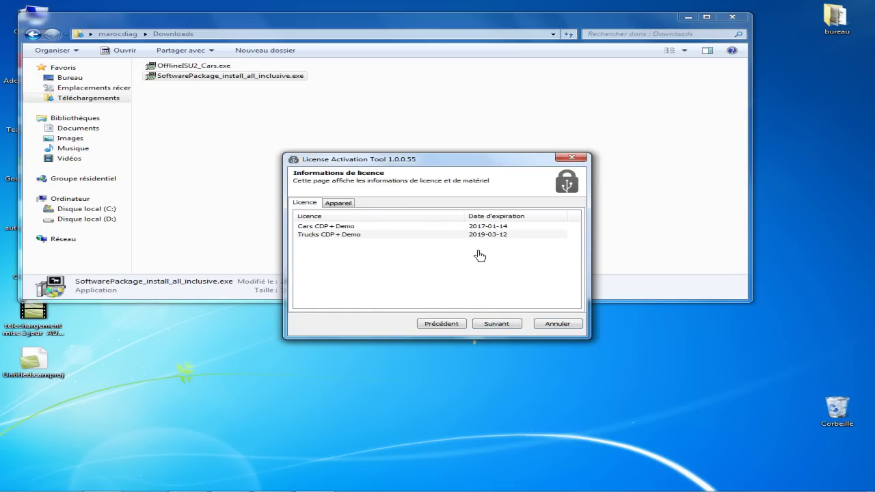
left_click(497, 328)
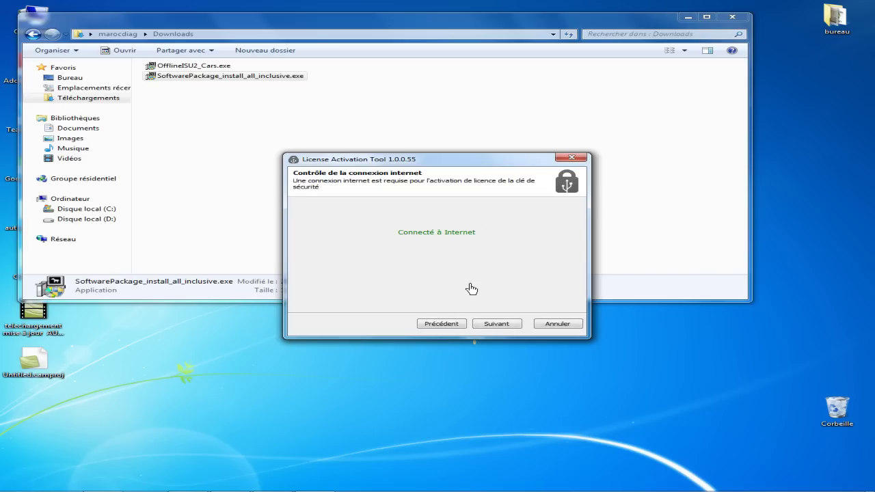
left_click(491, 325)
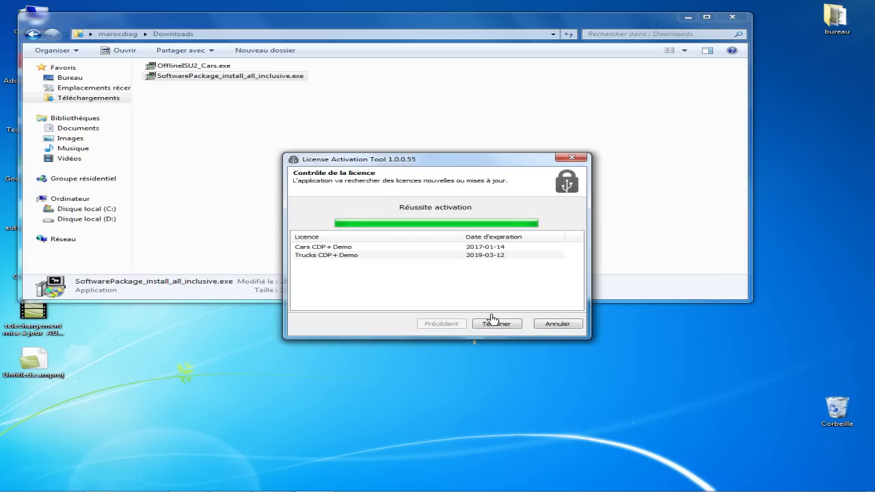
left_click(499, 327)
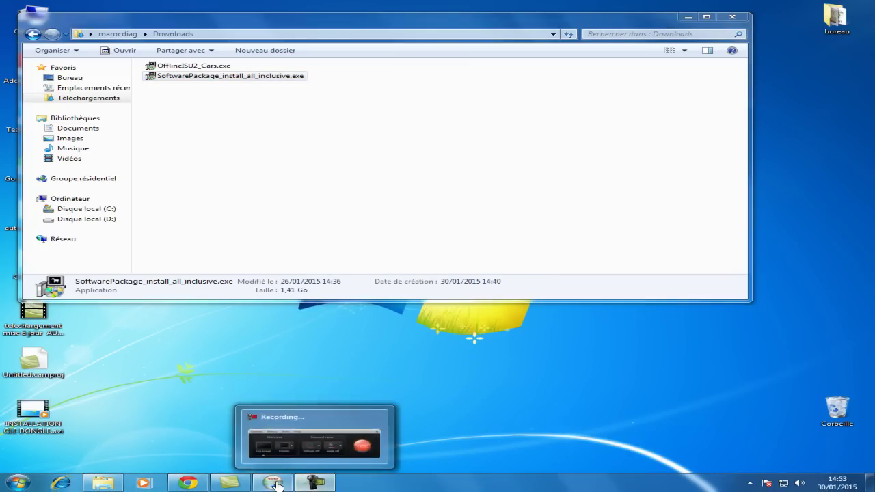
- Start the installer in French, dismiss the antivirus note, and open the product list
left_click(275, 484)
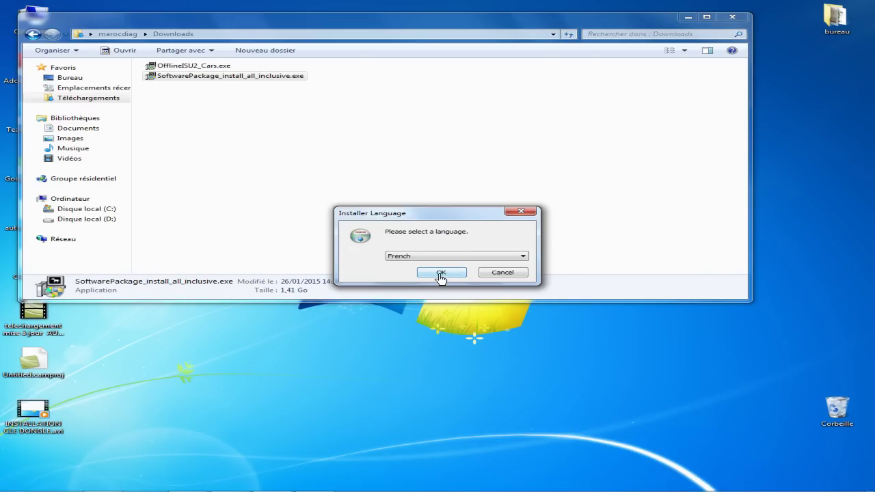
left_click(441, 273)
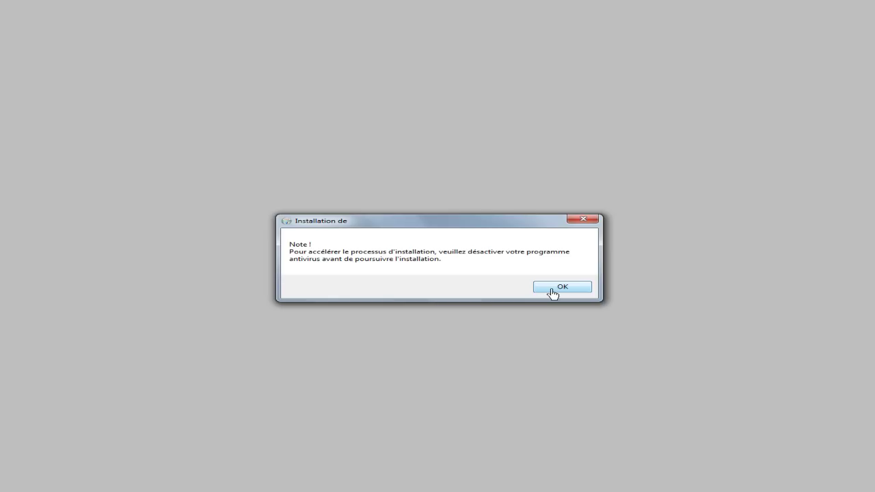
left_click(552, 293)
left_click(404, 215)
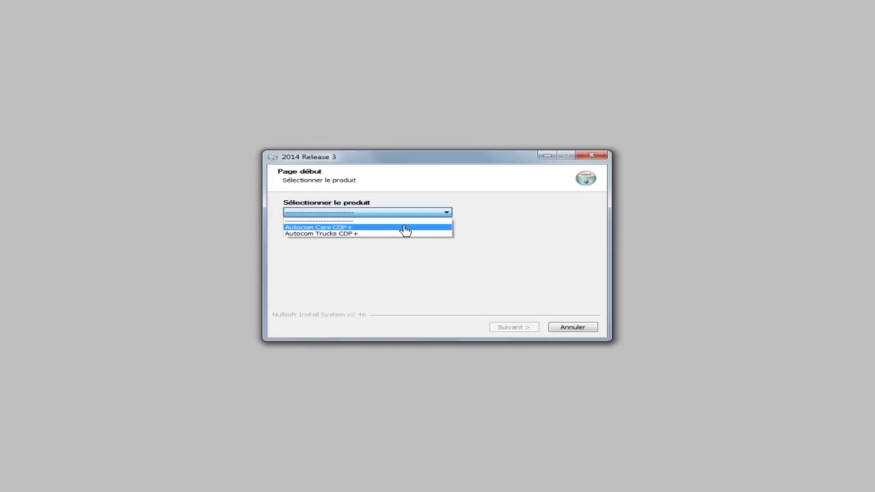
- Choose Autocom Cars CDP+ as the product and confirm reading the system specifications
left_click(405, 228)
left_click(523, 333)
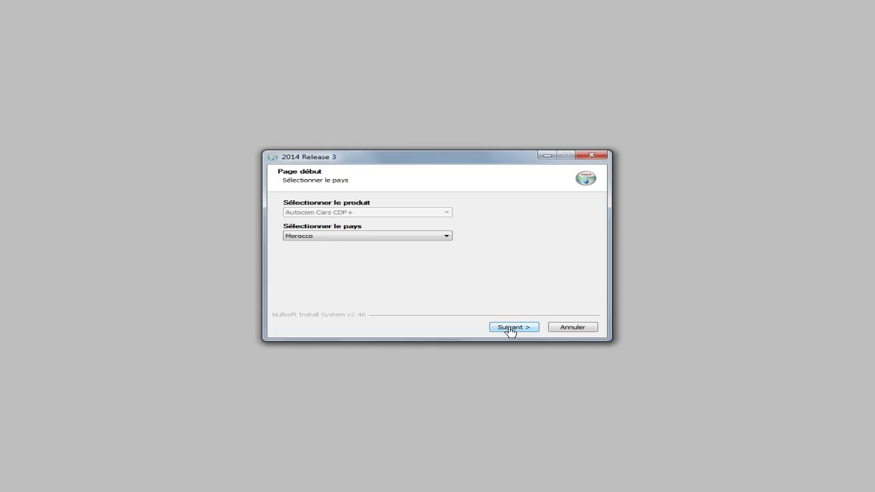
left_click(509, 329)
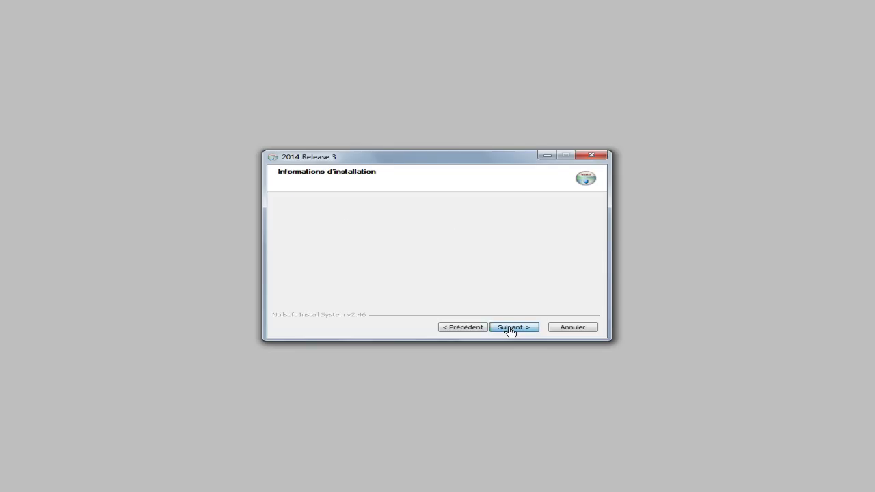
left_click(288, 305)
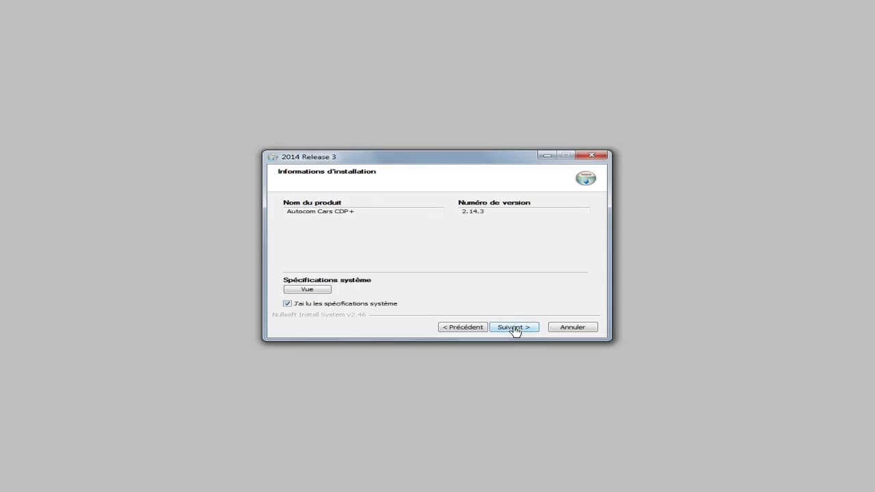
- Accept the licence terms and advance past the welcome page to the installation-folder page
left_click(514, 328)
left_click(288, 305)
left_click(508, 331)
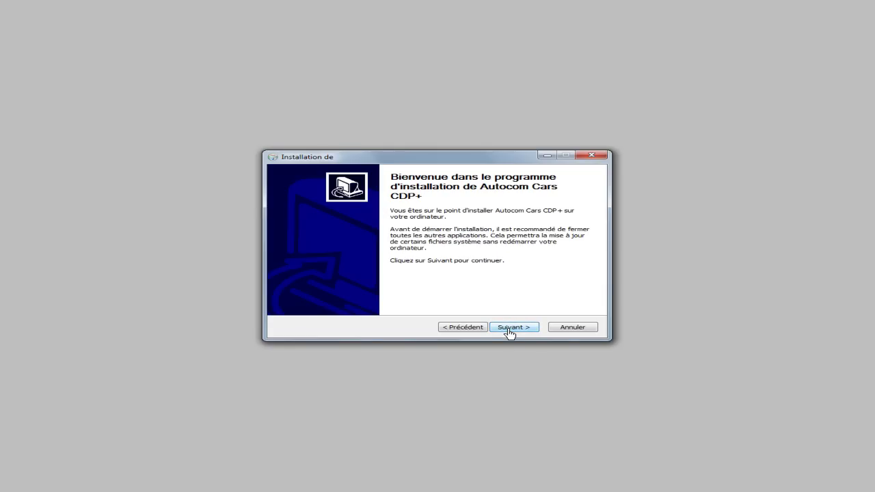
left_click(509, 329)
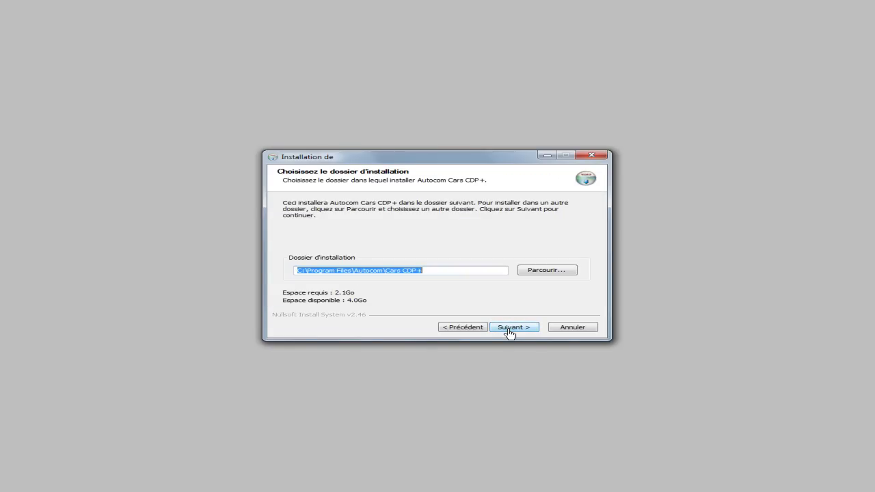
- Keep C:\Program Files\Autocom\Cars CDP+ as the folder and the pre-filled user details
left_click(509, 329)
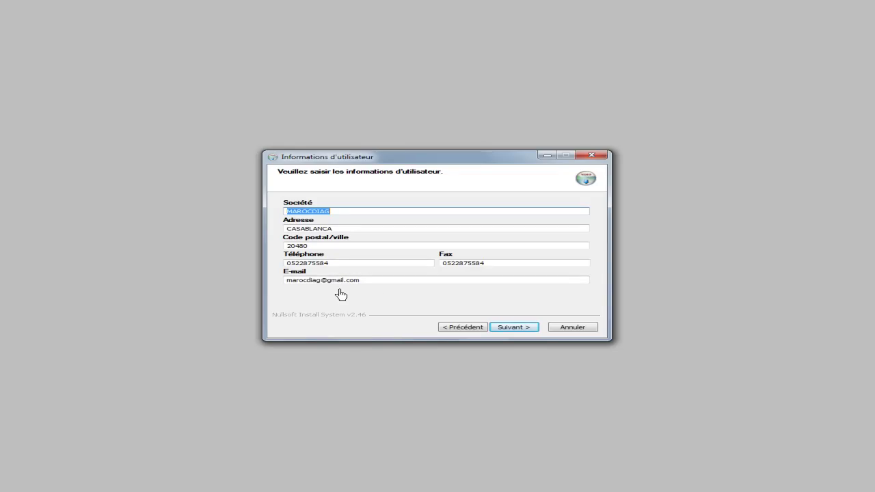
left_click(514, 328)
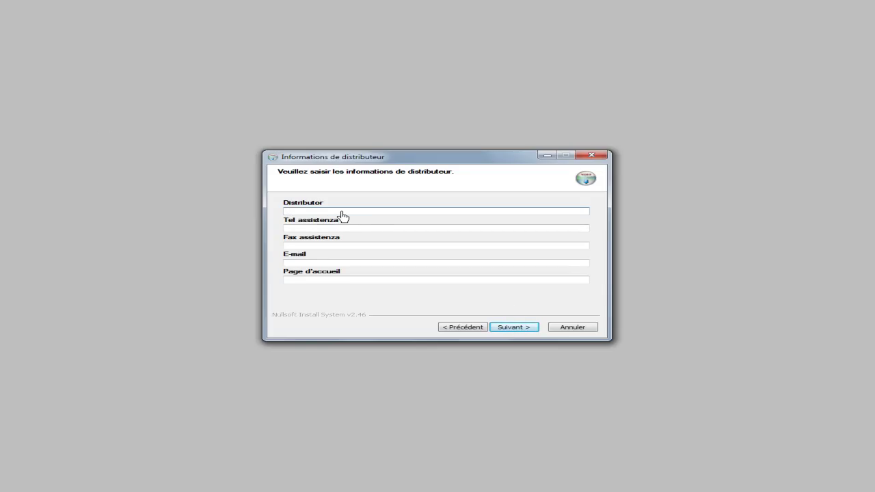
type("MAROCDIAG")
left_click(313, 228)
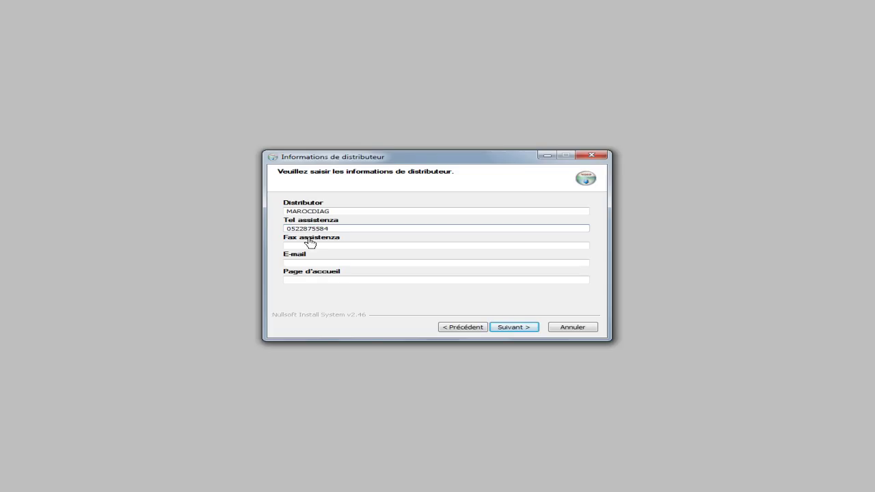
left_click(307, 246)
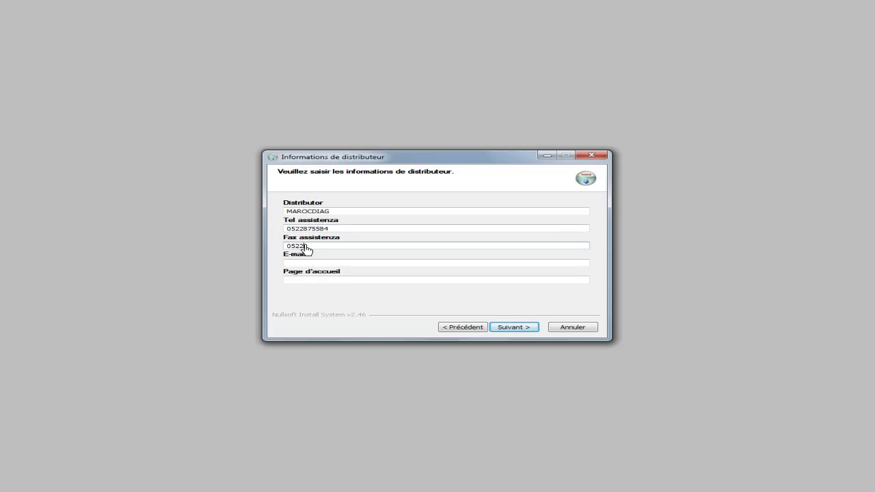
left_click(292, 264)
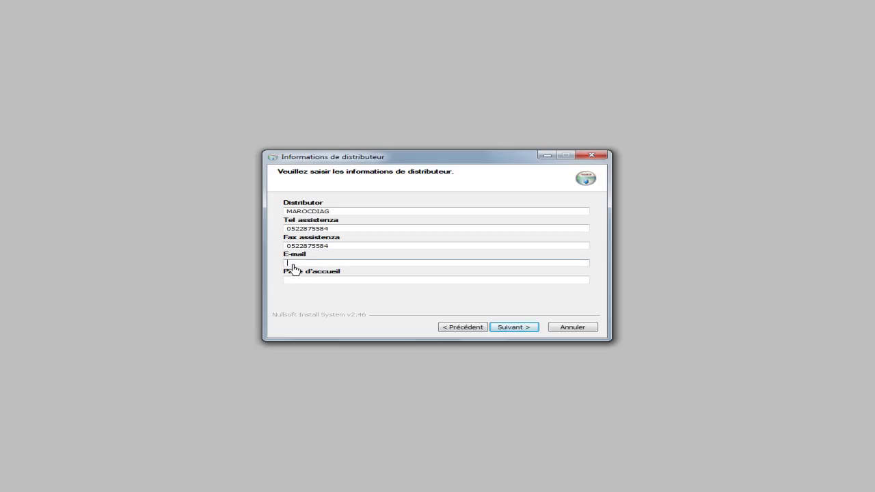
left_click(304, 281)
type("www")
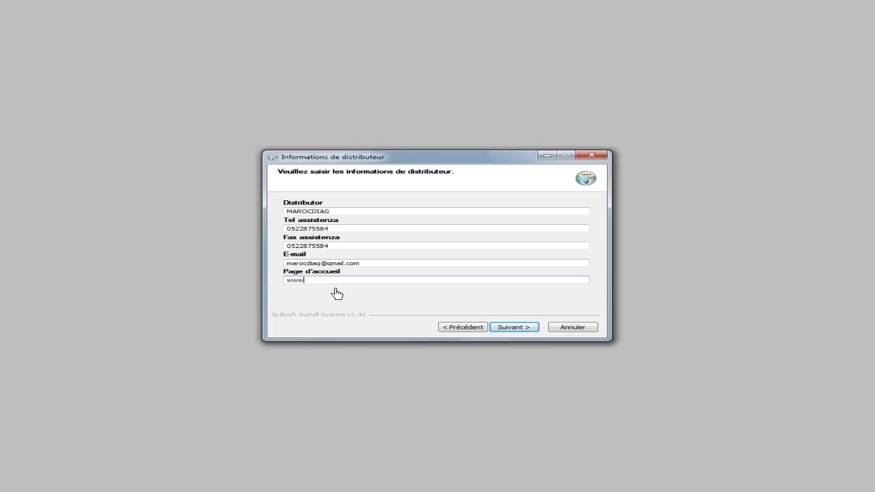
type(".marocdiag.com")
- Install with the Autocom Start-menu folder, close the finished installer, and decline another product
left_click(510, 333)
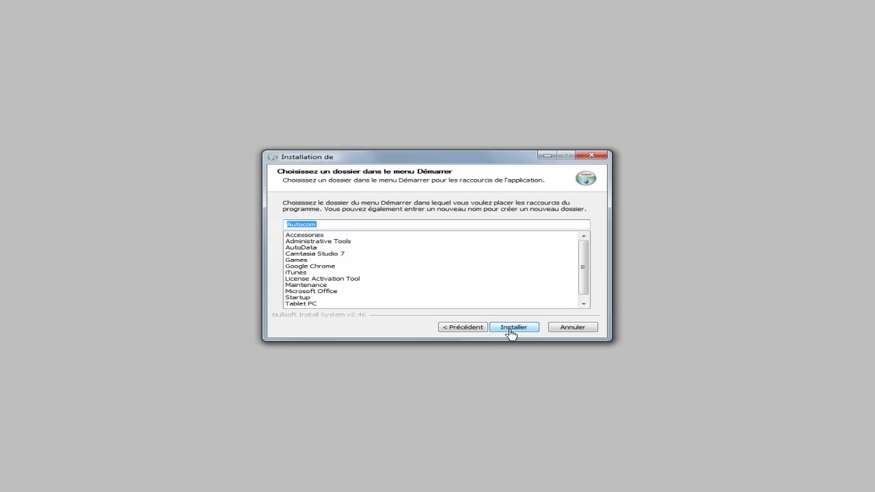
left_click(512, 327)
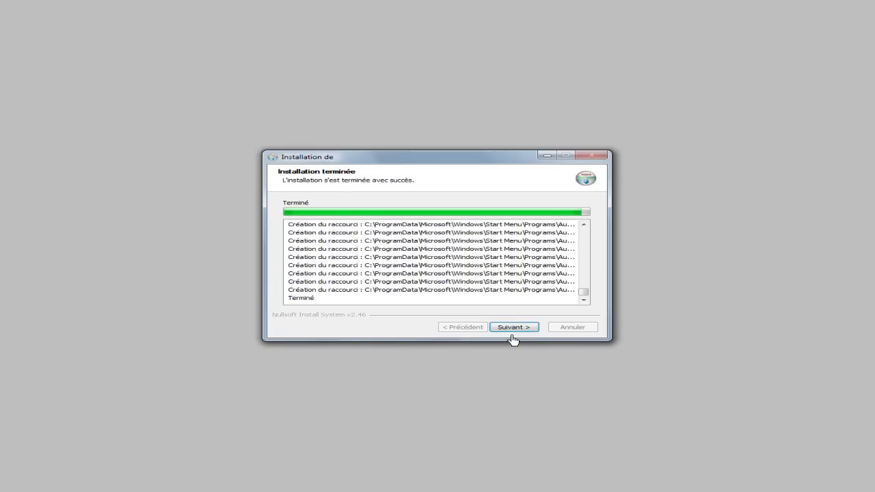
left_click(513, 331)
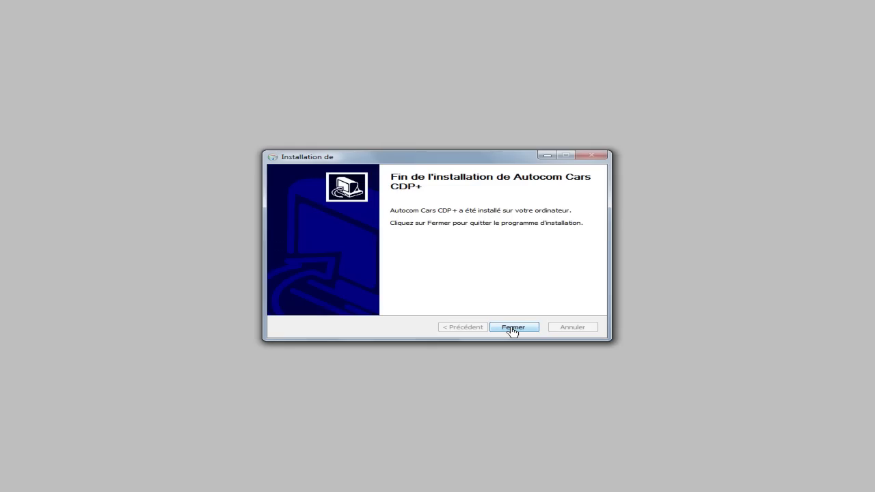
left_click(513, 330)
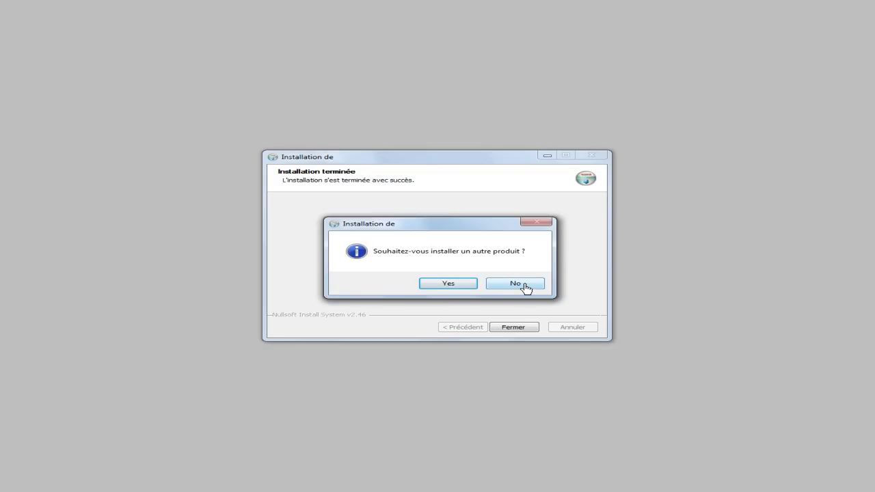
left_click(525, 287)
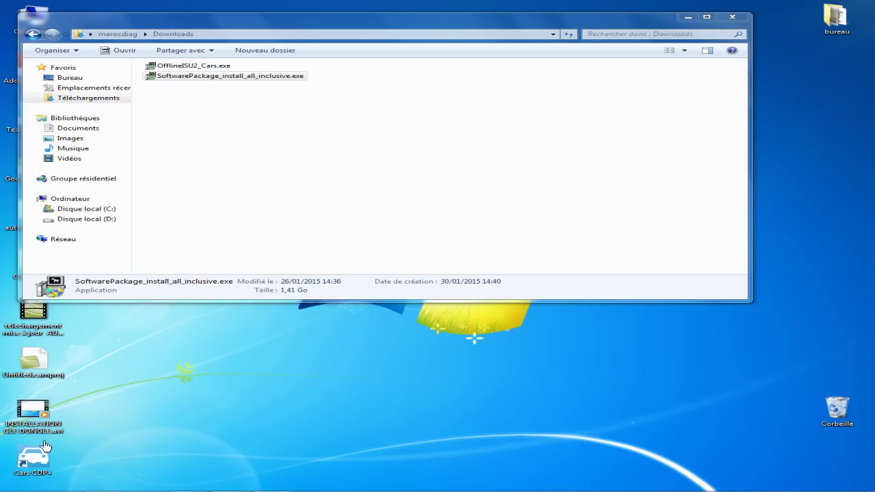
- Drag the Cars CDP+ desktop shortcut mid-desktop, dropping it onto OfflineISU2_Cars.exe to launch it
left_click_drag(34, 458, 404, 373)
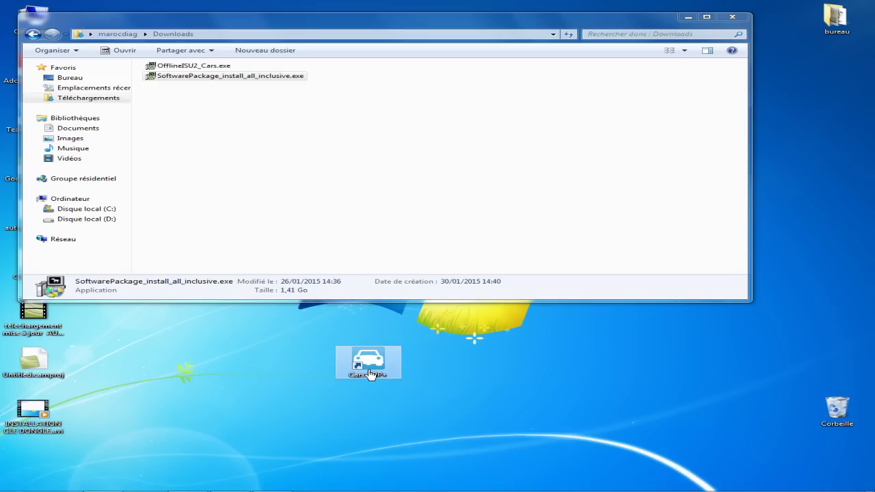
left_click_drag(369, 374, 227, 71)
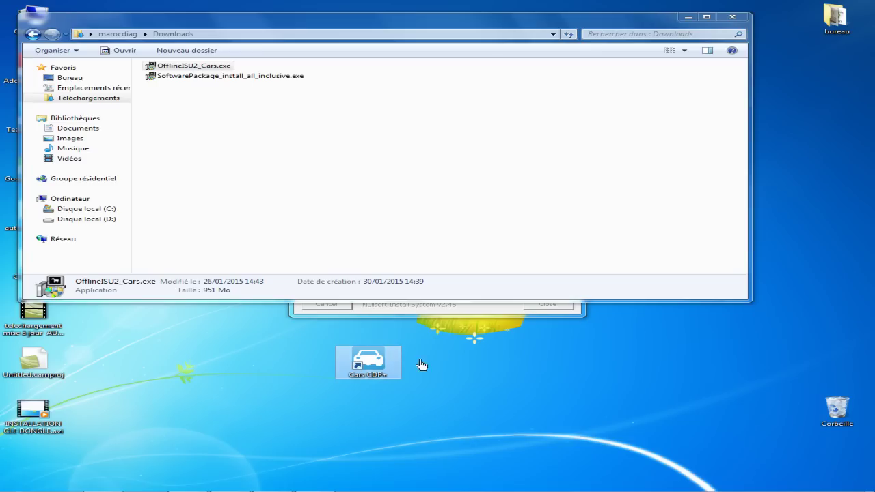
- Bring the OfflineISU Setup window forward so it extracts cars.2.14.3.0.to.2.14.3.2.wyu
left_click(445, 314)
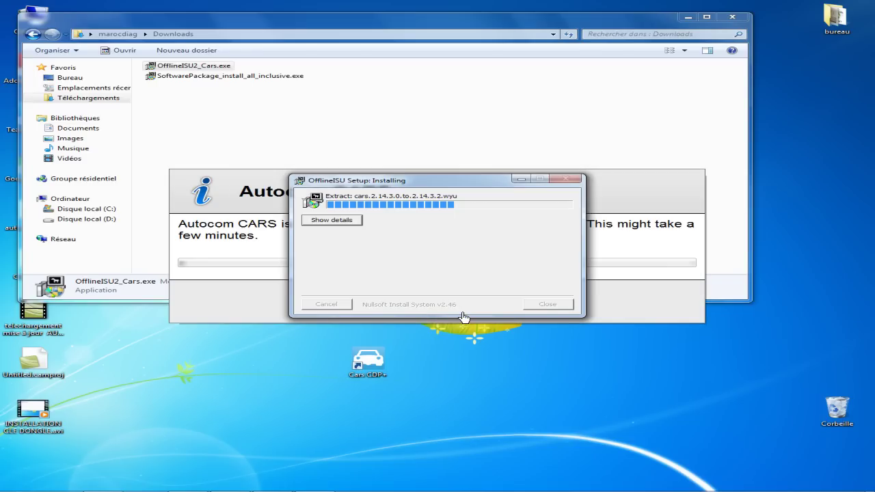